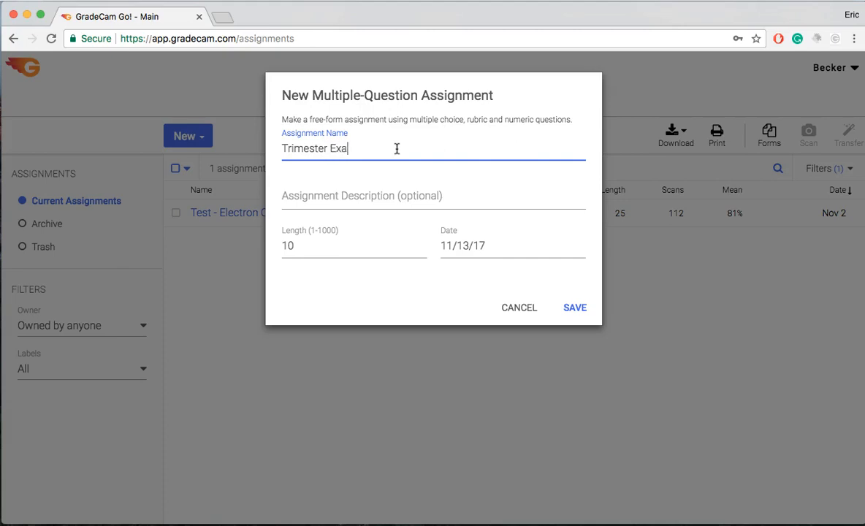
Step: Name the new assignment Trimester Exam 1, set its length to 45 questions, and save it
click(293, 247)
drag(292, 247, 277, 248)
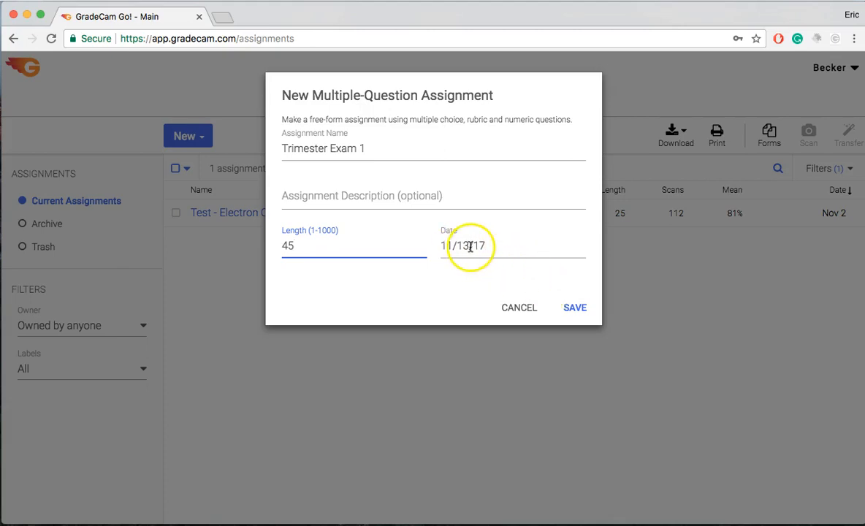
click(577, 309)
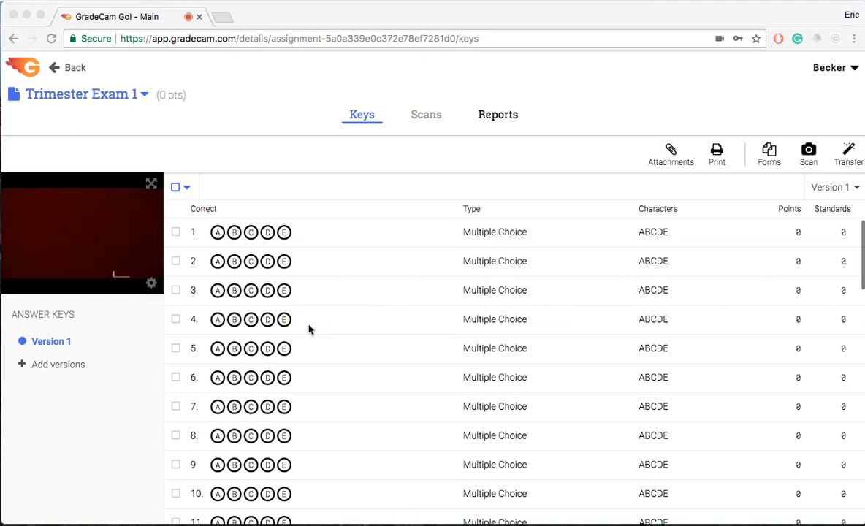
Step: Limit the answer bubbles of all 45 questions in Version 1 to ABCD, save, and close the question editor
scroll(308, 328, down, 15)
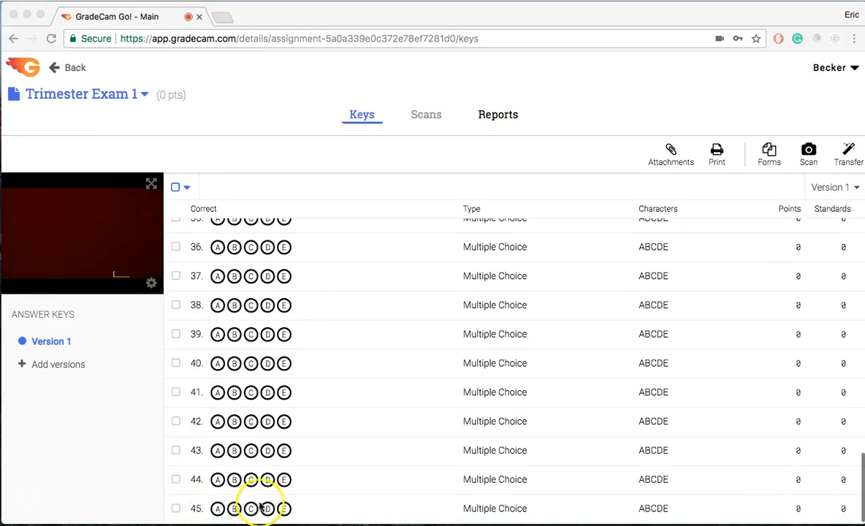
scroll(261, 508, up, 15)
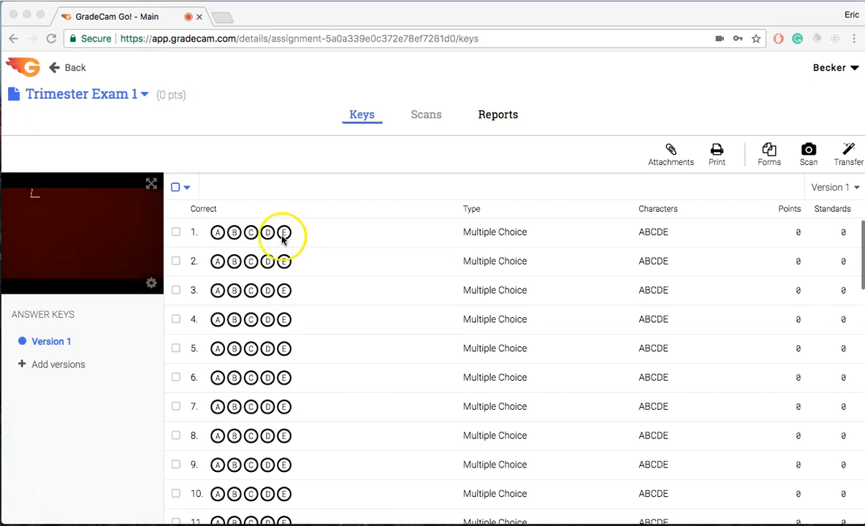
click(176, 190)
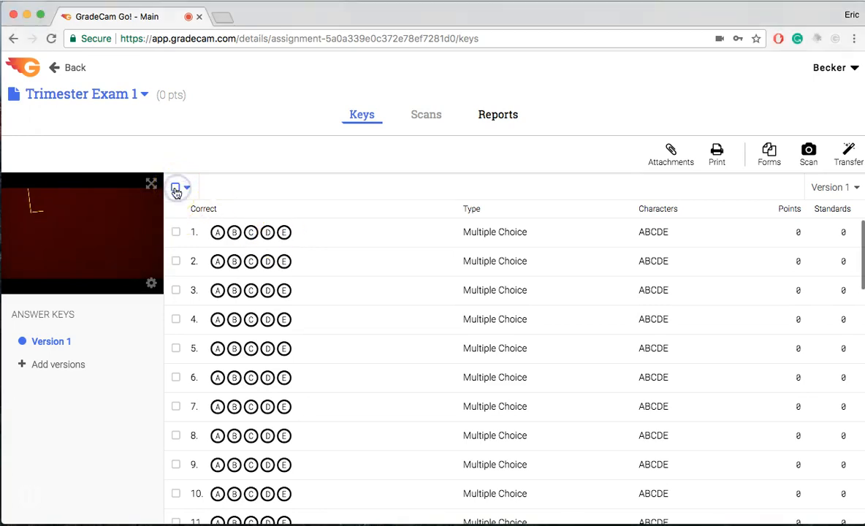
click(176, 190)
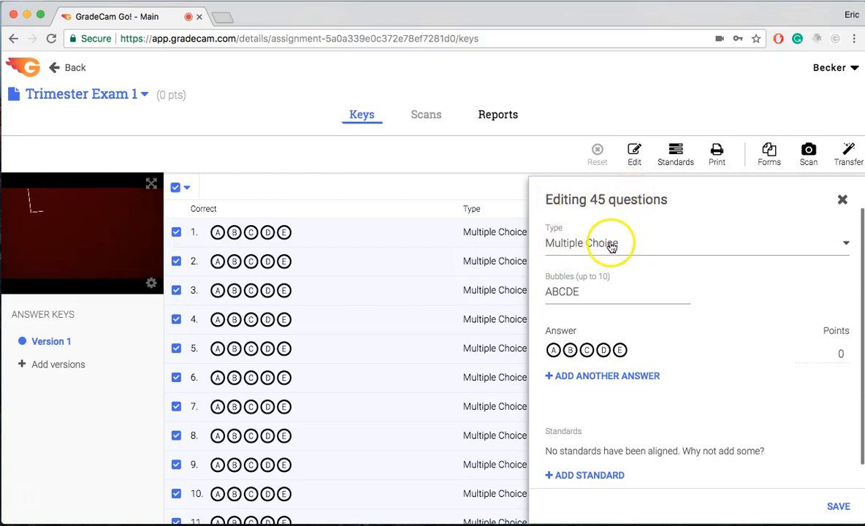
click(580, 292)
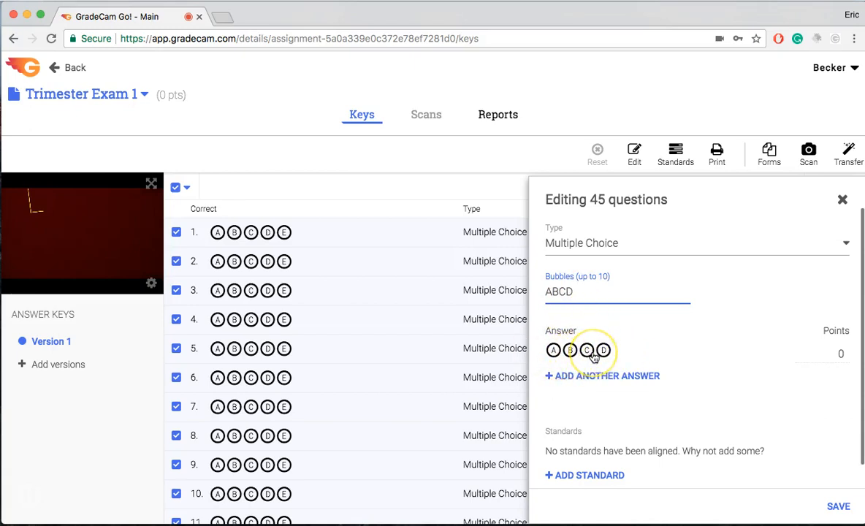
click(839, 507)
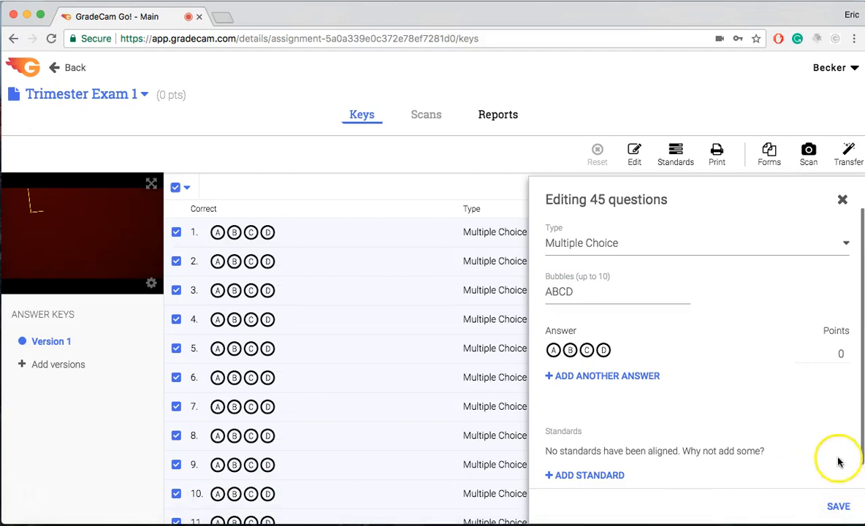
click(842, 200)
scroll(288, 421, down, 5)
scroll(290, 423, down, 5)
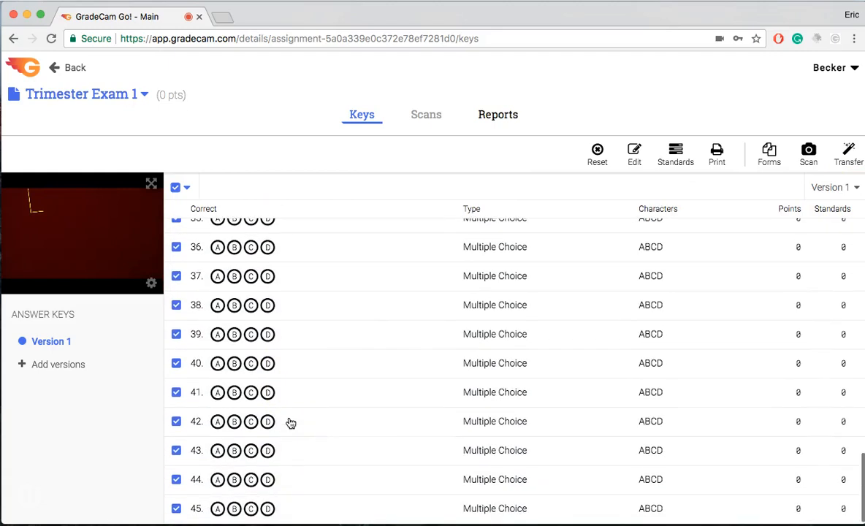
scroll(289, 422, up, 10)
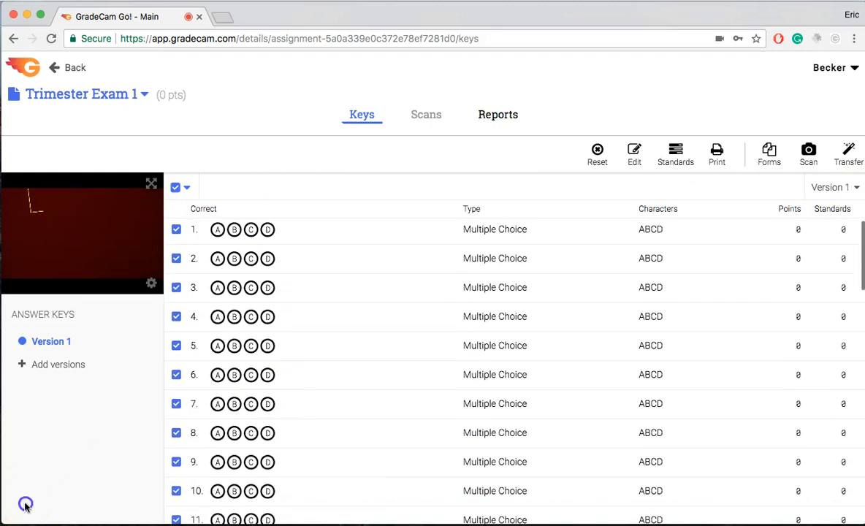
Step: Clear the question selection and fill in the Version 1 answer key for all 45 questions by scanning the key form
click(25, 506)
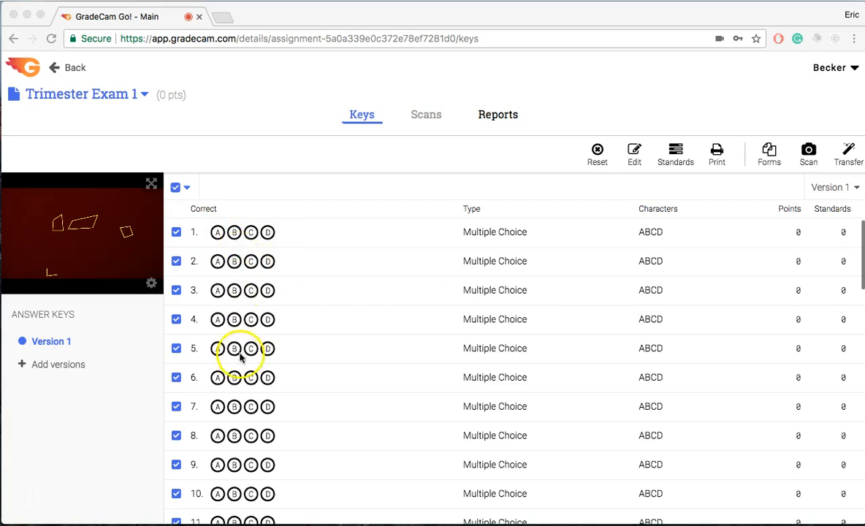
click(177, 192)
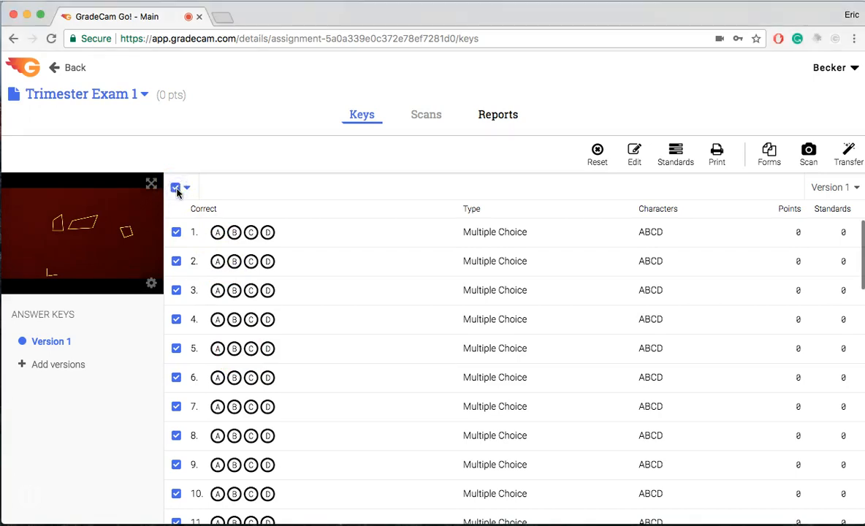
click(177, 191)
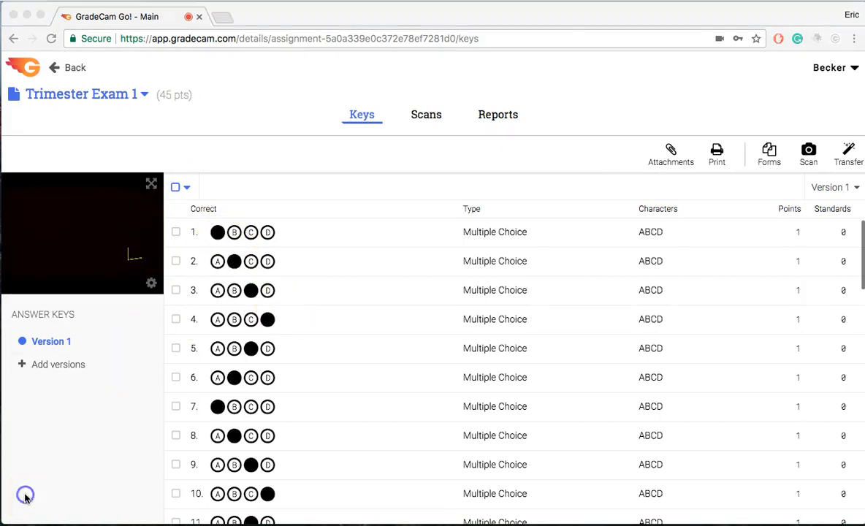
scroll(246, 328, down, 15)
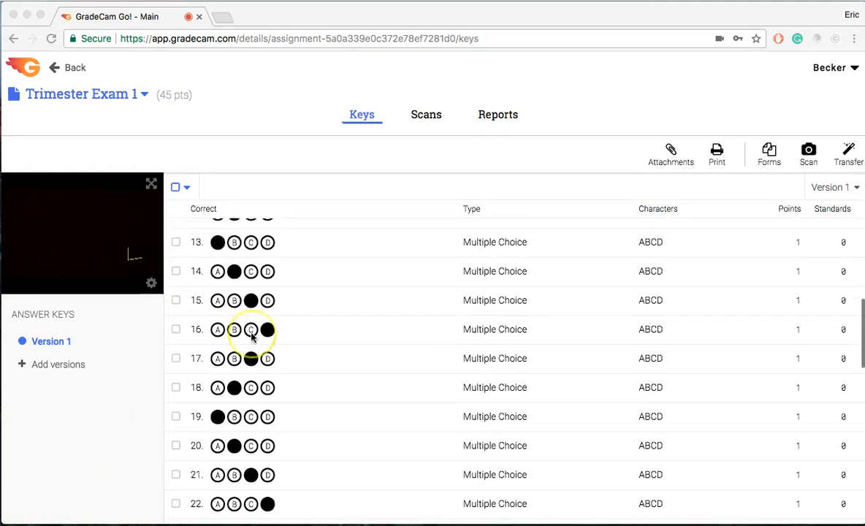
scroll(250, 336, down, 3)
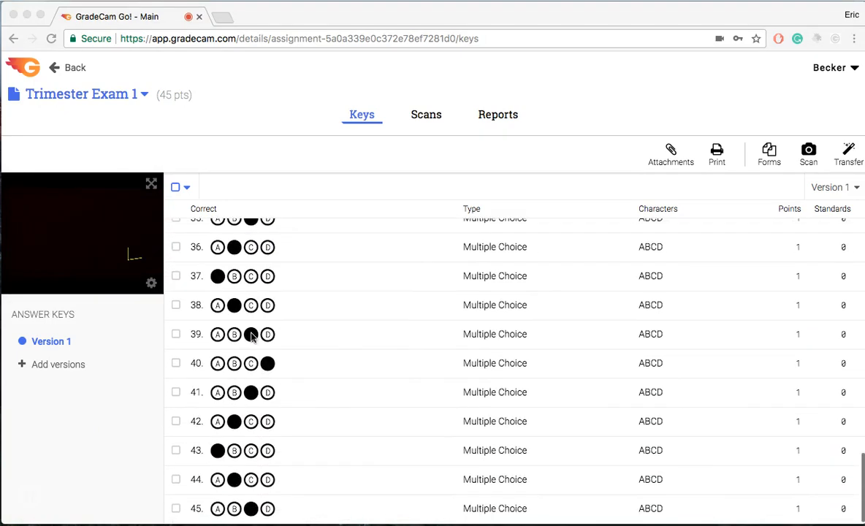
scroll(251, 336, up, 15)
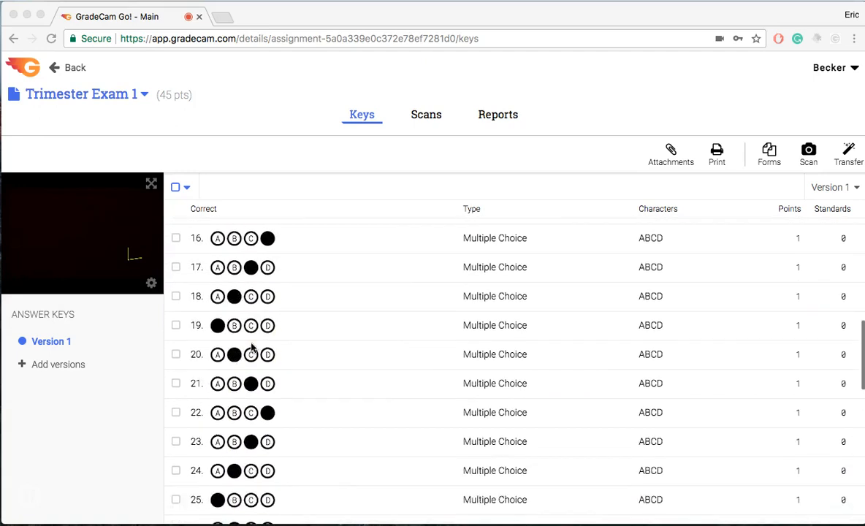
scroll(252, 349, up, 1)
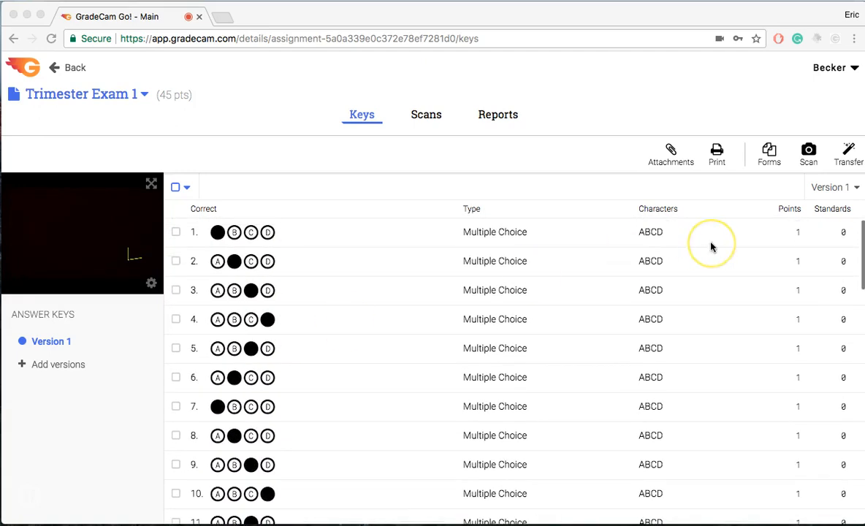
scroll(252, 421, down, 15)
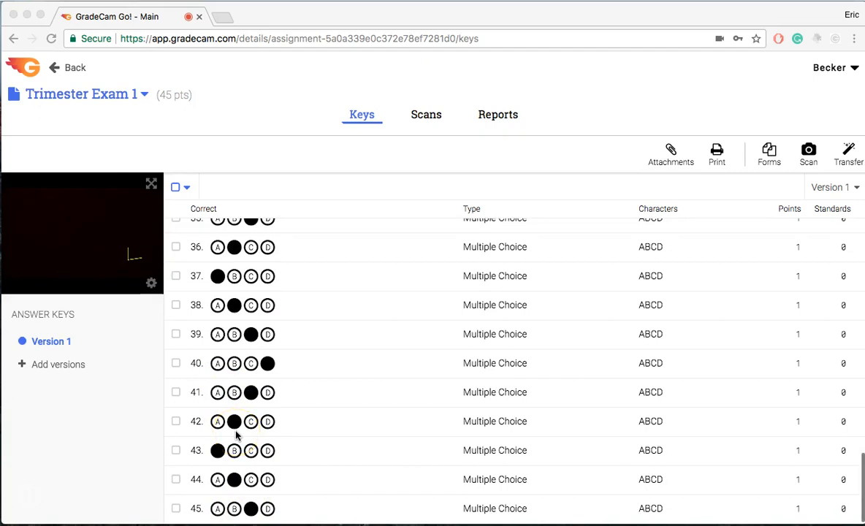
scroll(742, 394, up, 15)
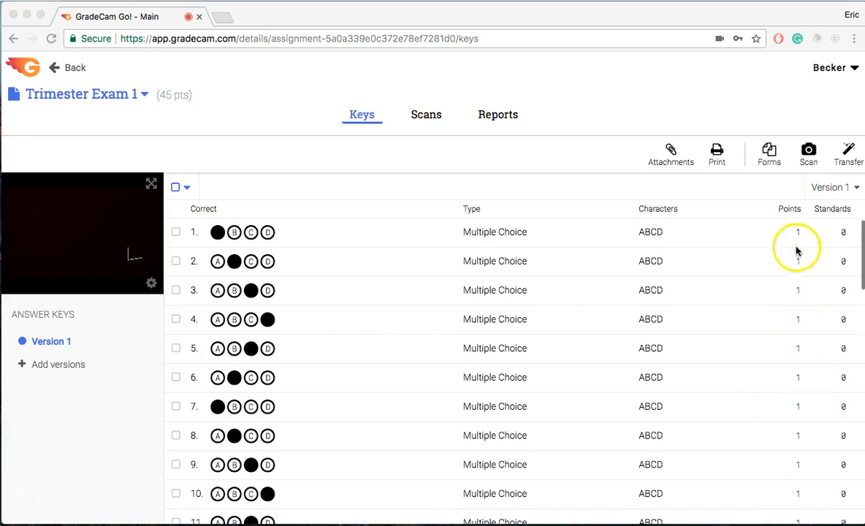
Step: Set the points of all 45 questions in Version 1 to 2 and save the change
click(176, 188)
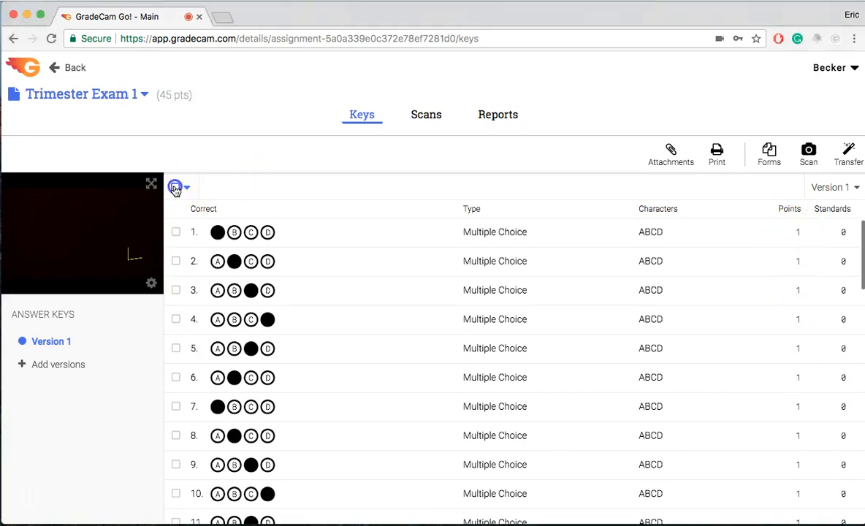
click(176, 188)
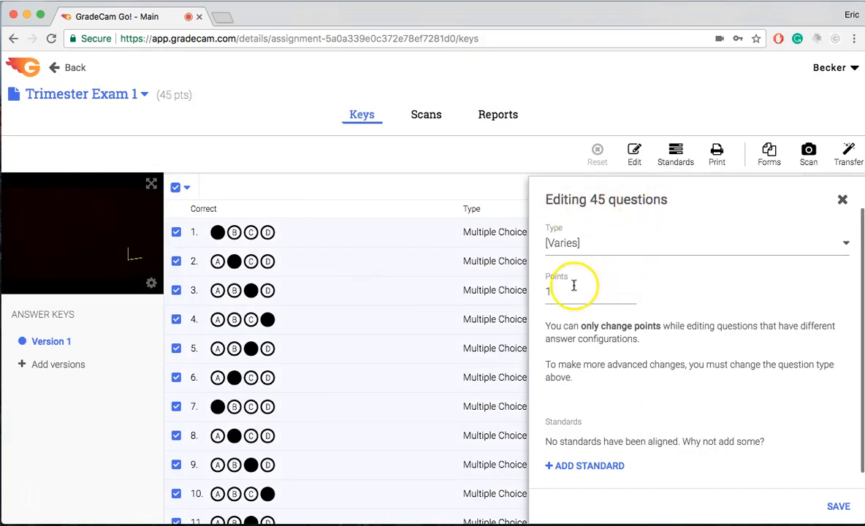
click(539, 292)
key(BackSpace)
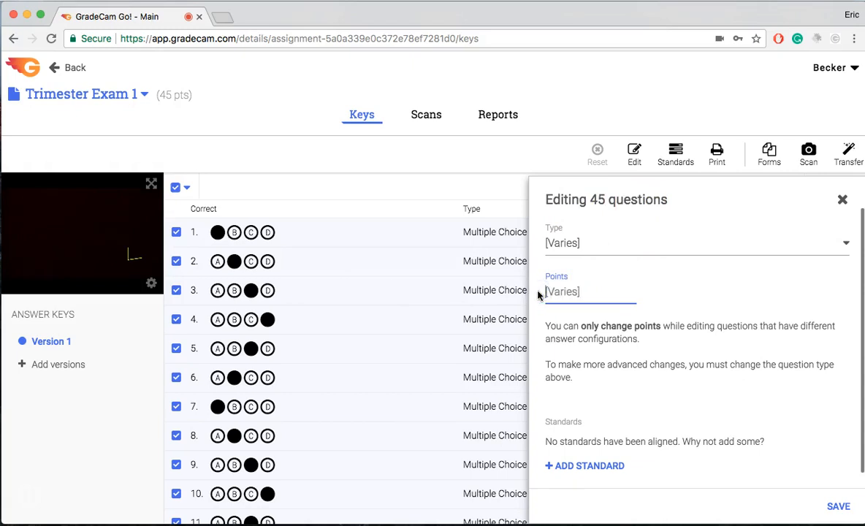
click(835, 505)
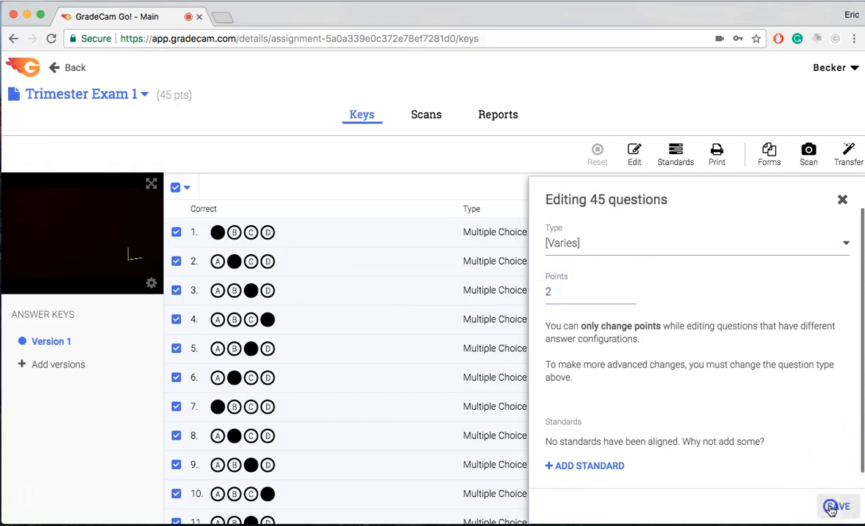
click(843, 199)
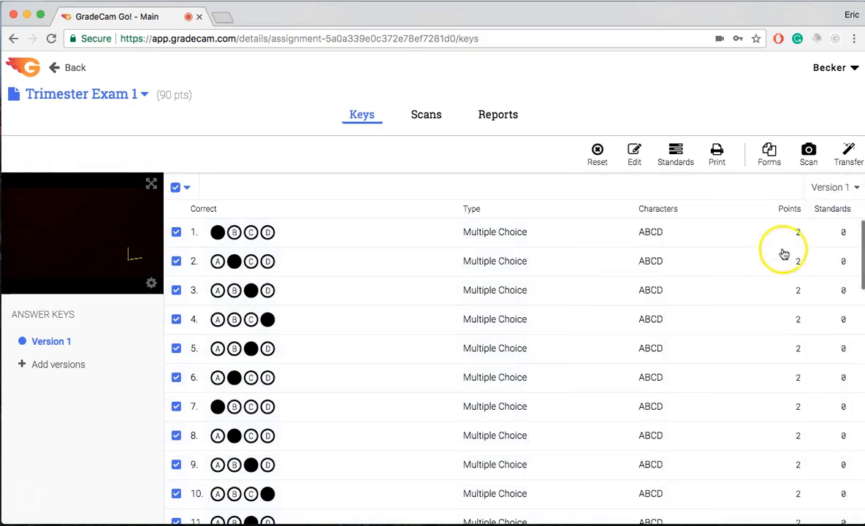
scroll(794, 320, down, 8)
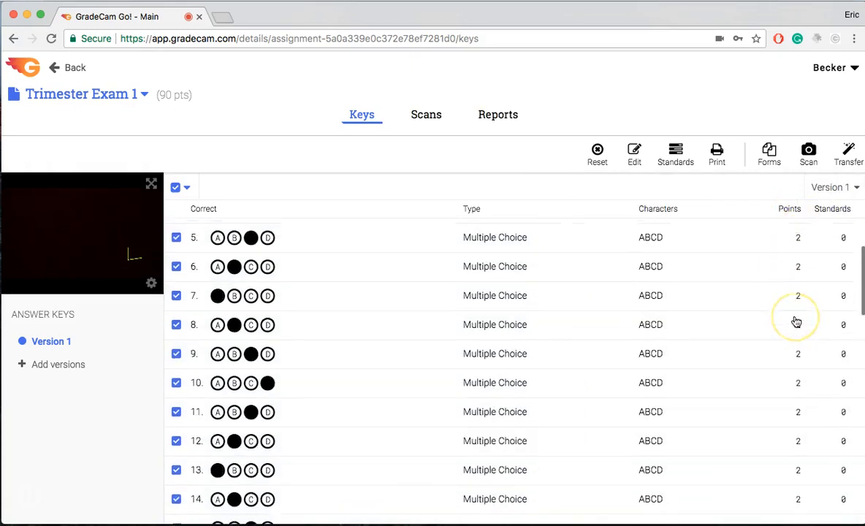
scroll(797, 321, down, 10)
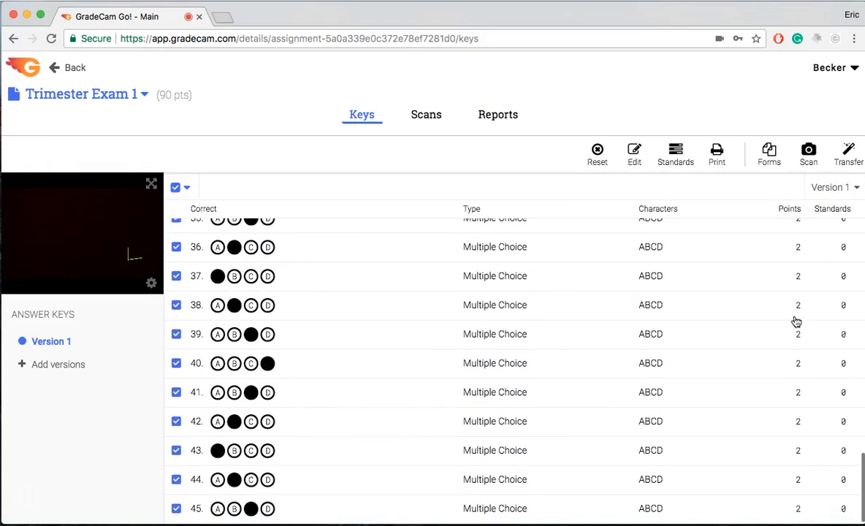
scroll(796, 322, up, 17)
click(495, 245)
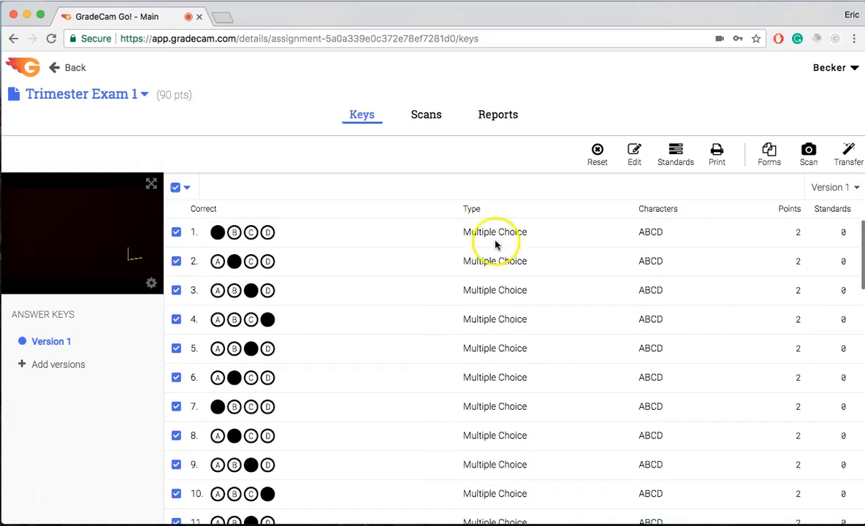
Step: Clear the selection of all questions, set the points of question 1 alone to 3, and save
click(176, 187)
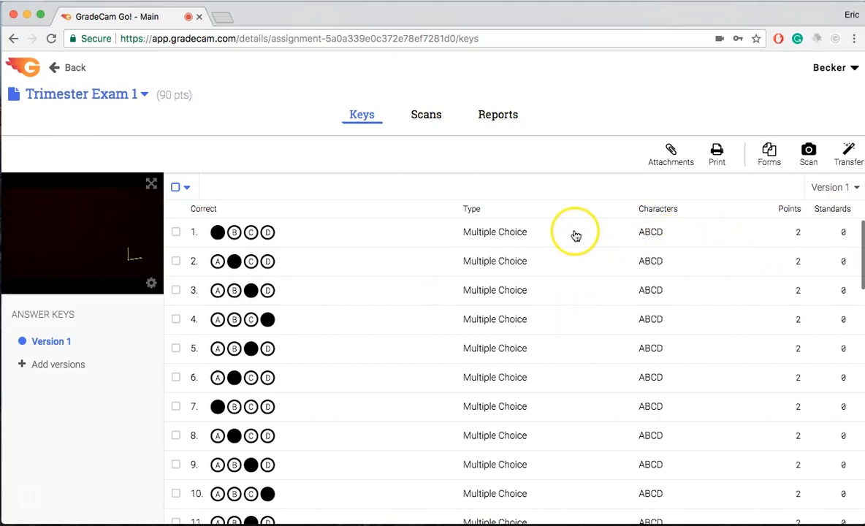
click(177, 233)
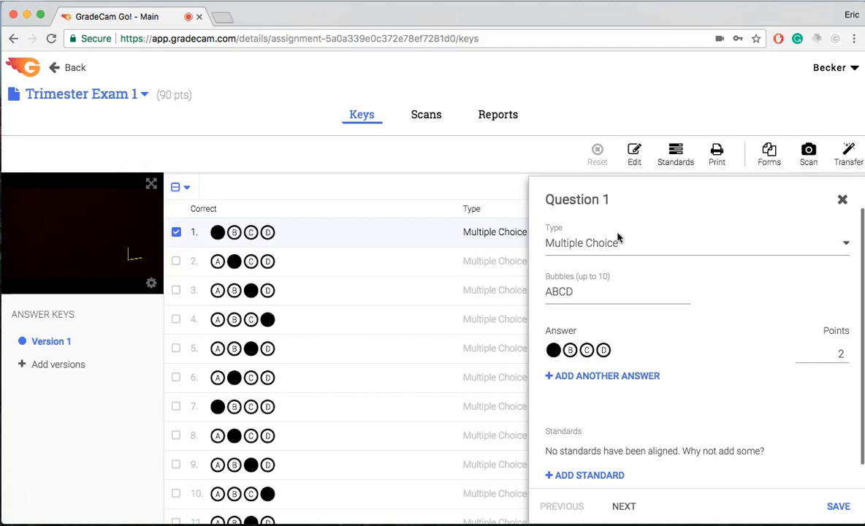
click(846, 354)
drag(847, 354, 835, 354)
key(BackSpace)
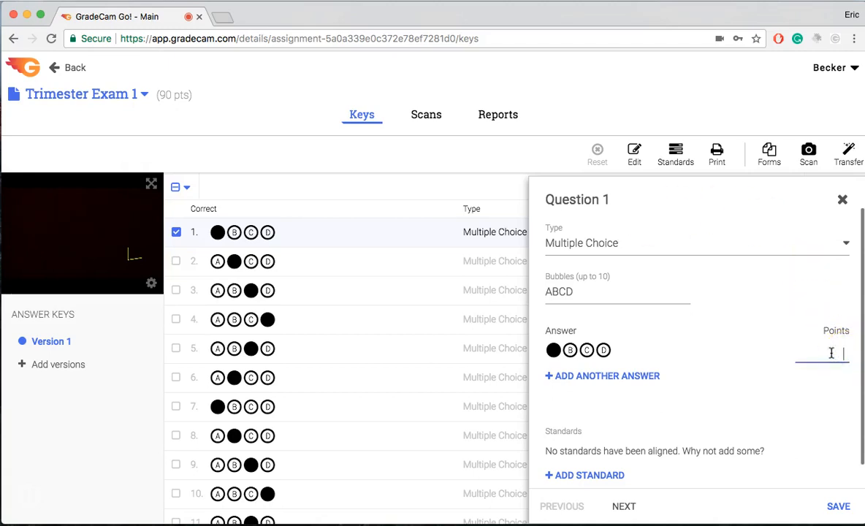
click(838, 506)
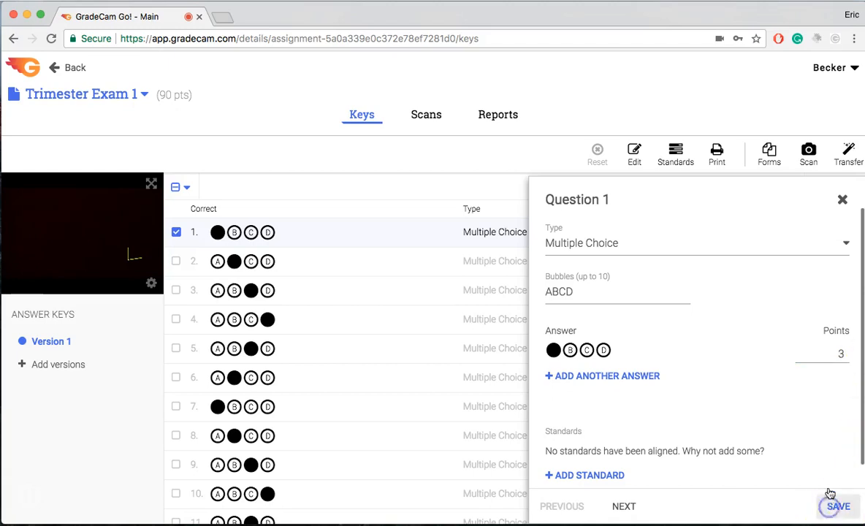
click(842, 200)
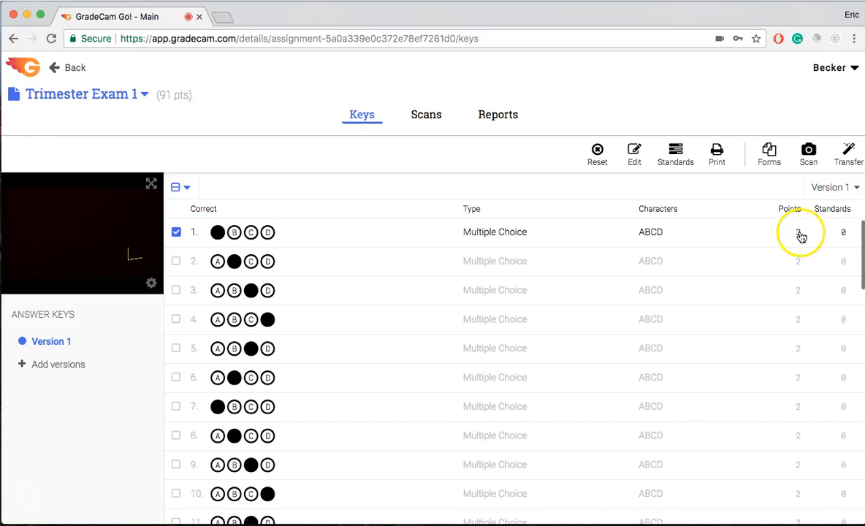
scroll(800, 303, down, 15)
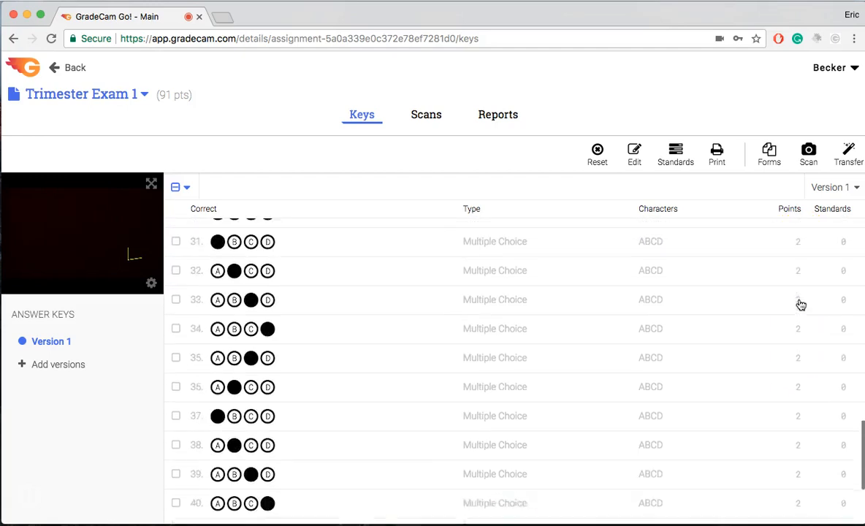
scroll(801, 305, up, 15)
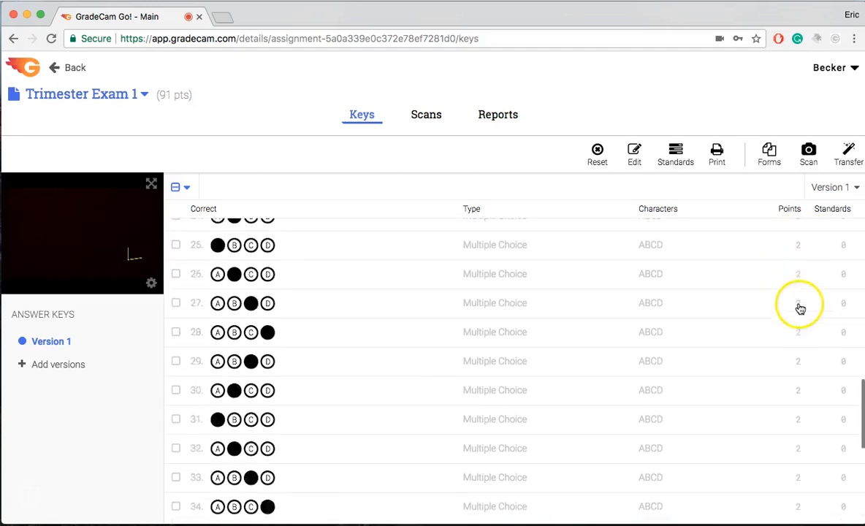
Step: Add more answer key versions to the assignment and open the Version 2 key
click(29, 494)
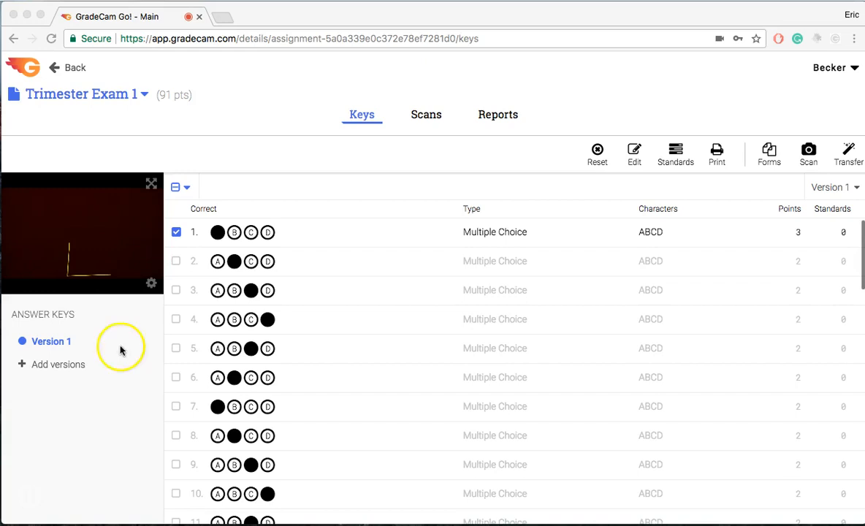
click(44, 368)
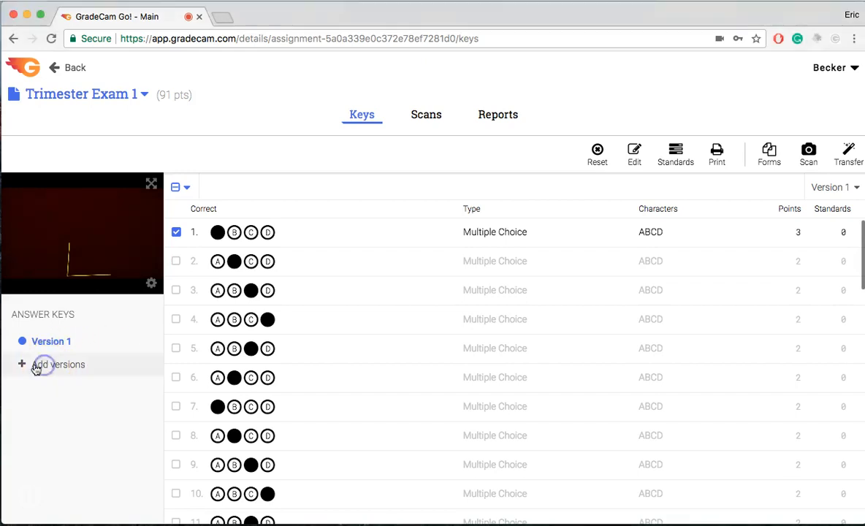
click(42, 369)
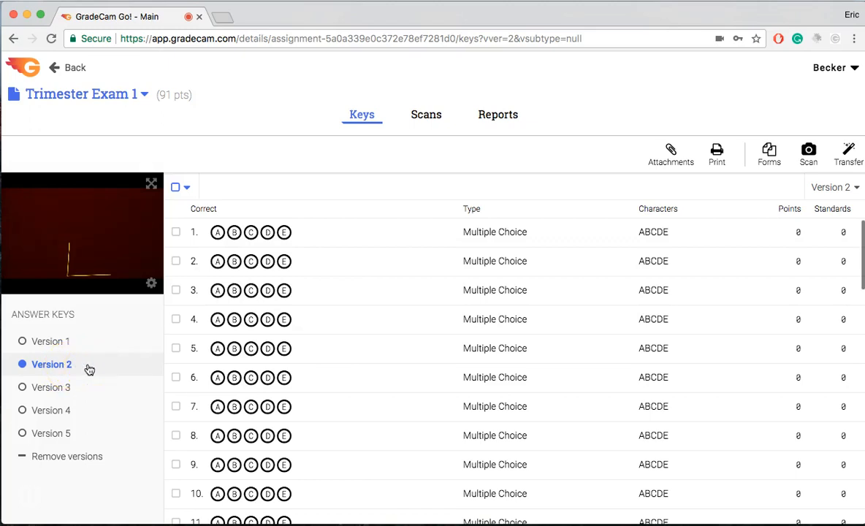
Step: Limit the answer bubbles of all 45 questions in Version 2 to ABCD, save, and close the question editor
click(180, 187)
click(579, 292)
key(BackSpace)
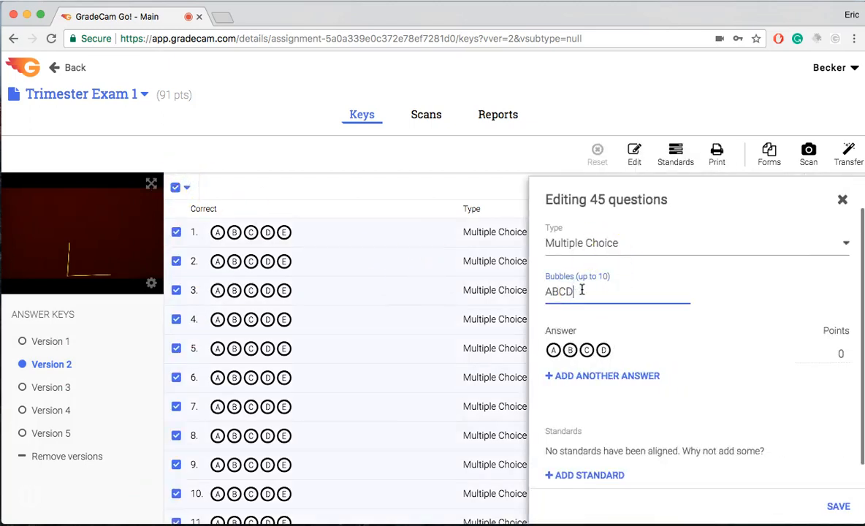
click(841, 504)
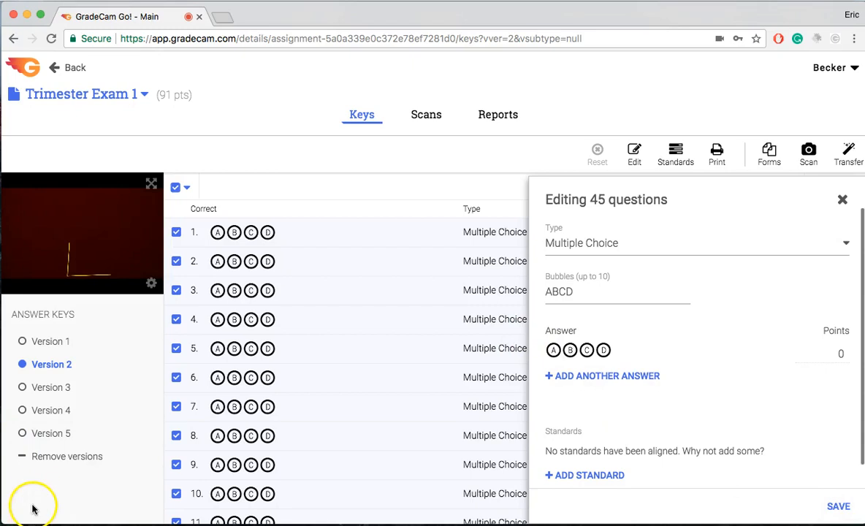
click(844, 200)
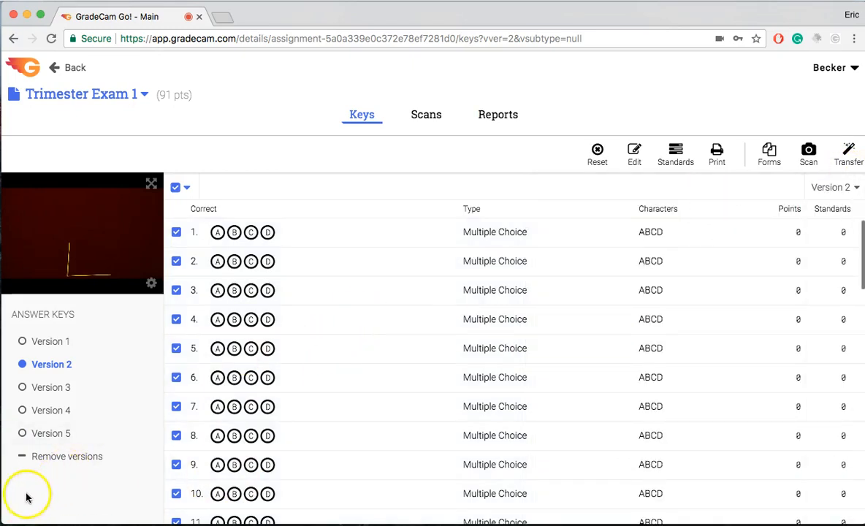